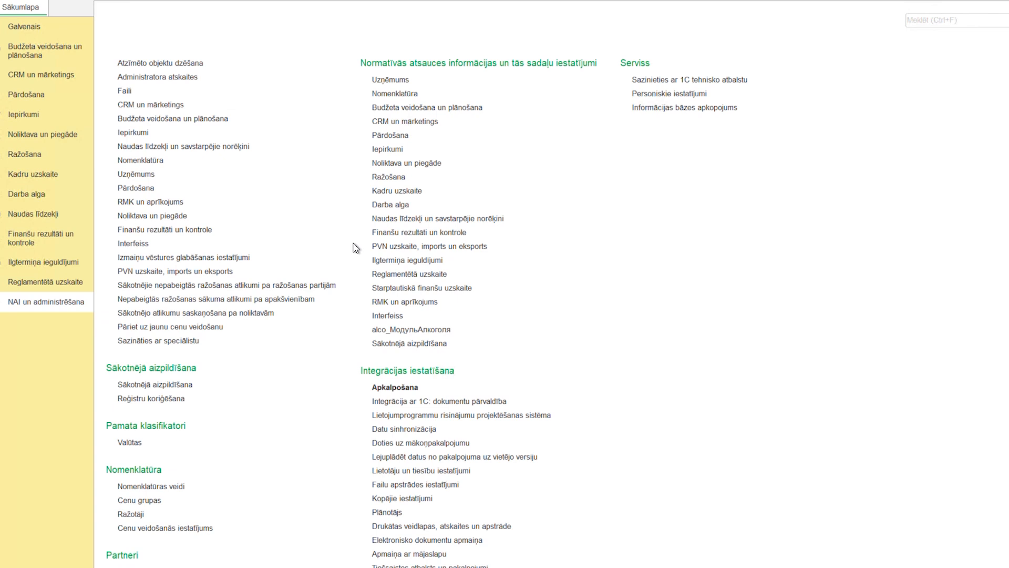
# Review the Noliktava parameters in the Noliktava un piegāde settings, including Orderu noliktavas, and close the page.
pyautogui.click(402, 165)
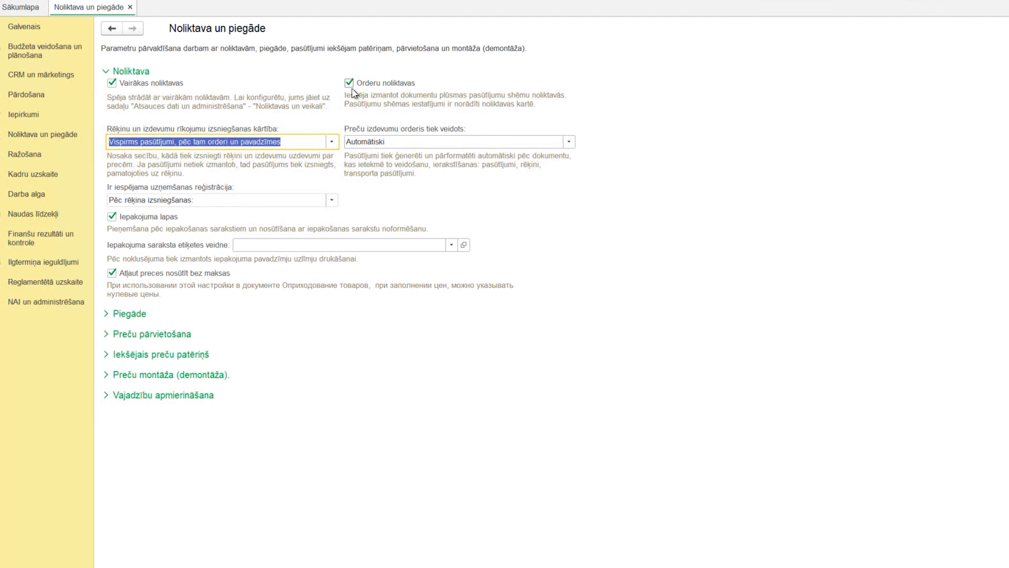
pyautogui.click(130, 7)
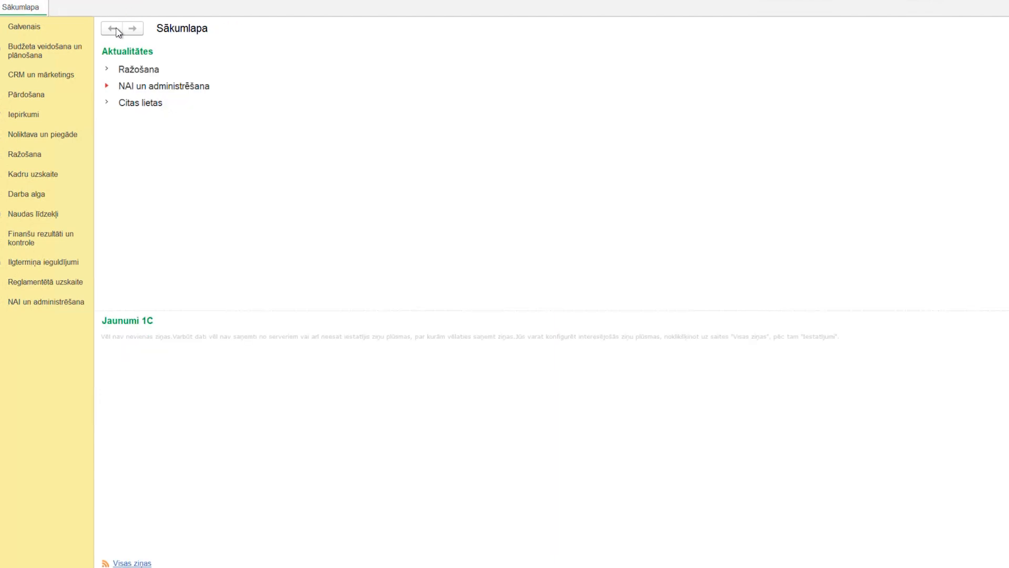
# Open the Noliktavas un veikali list and check which types of warehouse or store can be created.
pyautogui.click(42, 301)
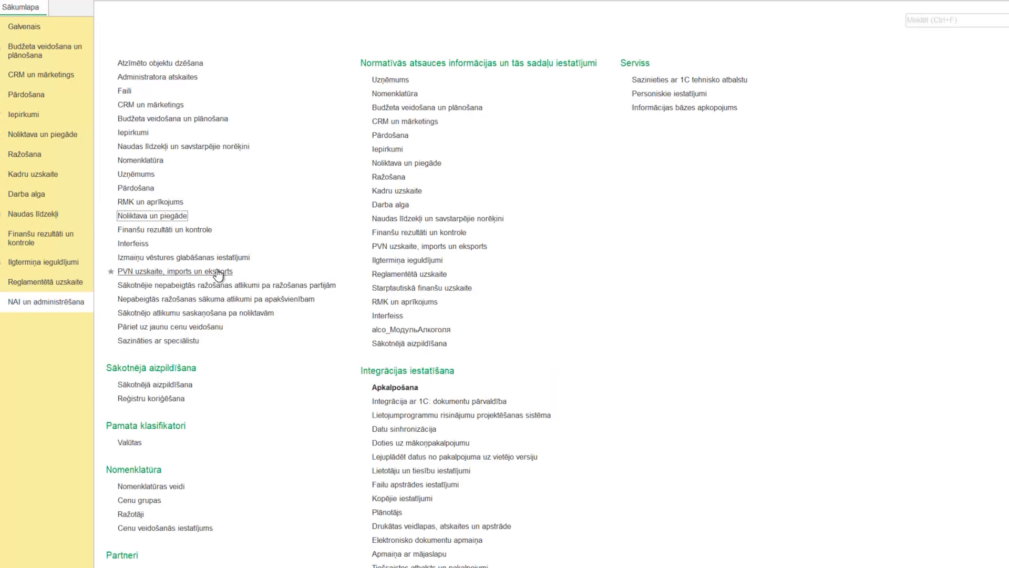
pyautogui.scroll(-3, 218, 275)
pyautogui.scroll(-4, 218, 275)
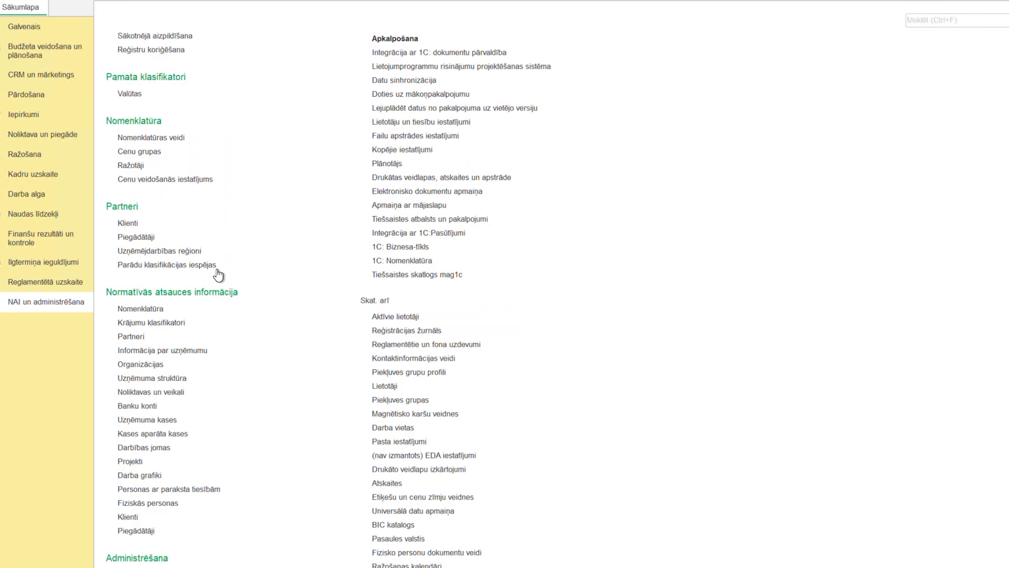
pyautogui.click(151, 395)
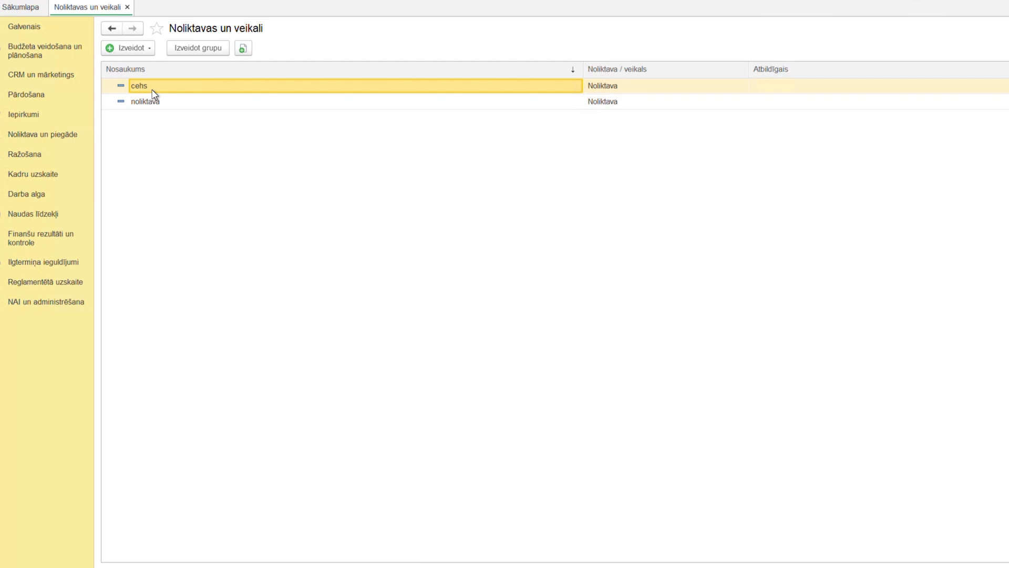
pyautogui.click(149, 49)
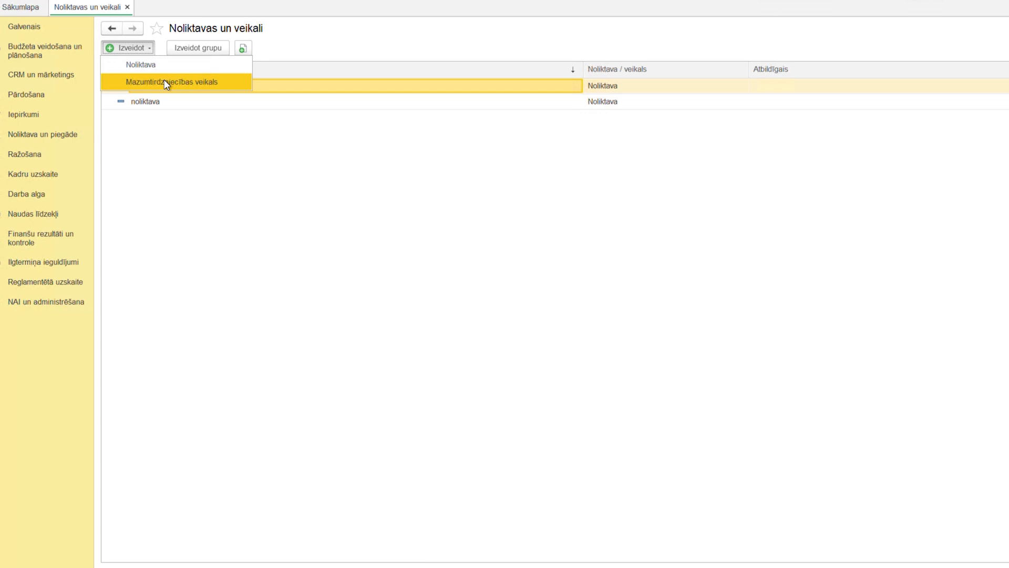
pyautogui.click(188, 133)
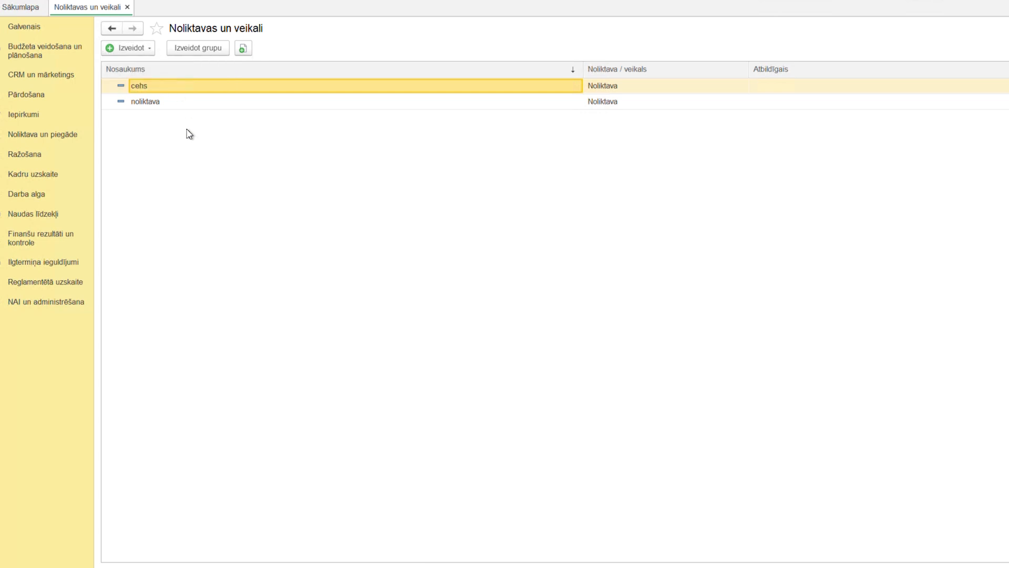
# Open the card of the warehouse "noliktava" and view the exceptions list for its free balance control.
pyautogui.doubleClick(182, 103)
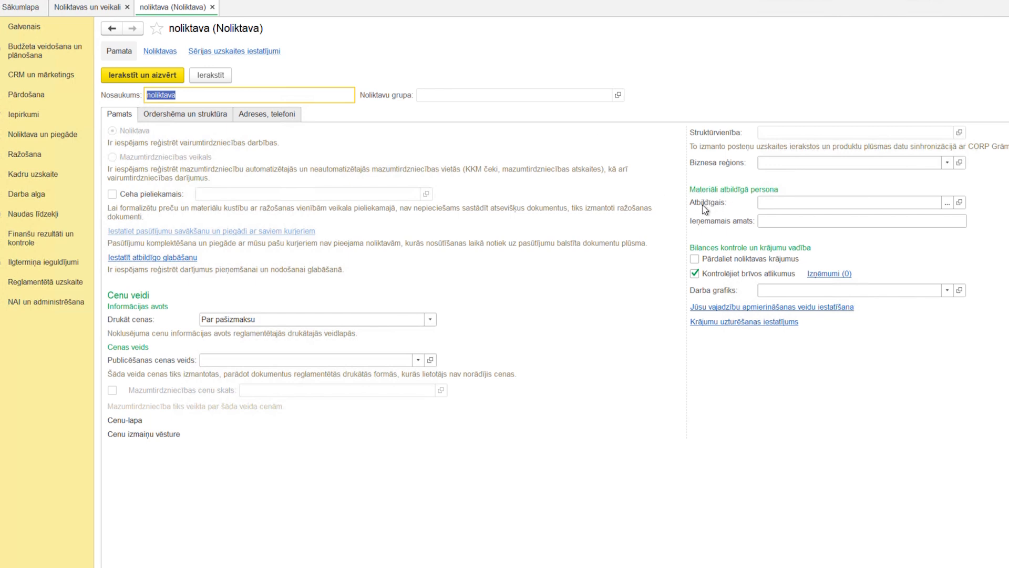
pyautogui.moveTo(706, 227)
pyautogui.click(823, 274)
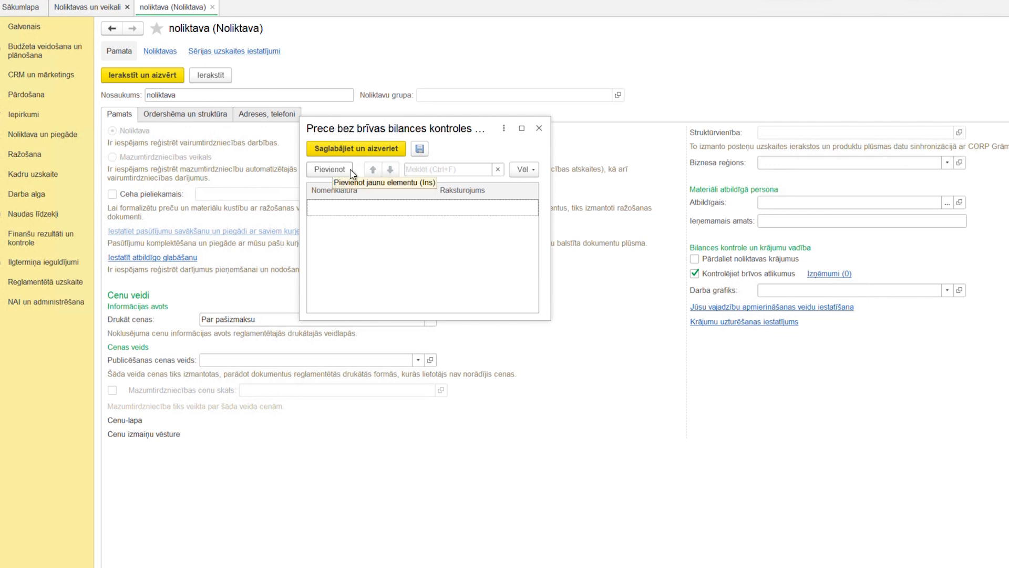
pyautogui.click(540, 130)
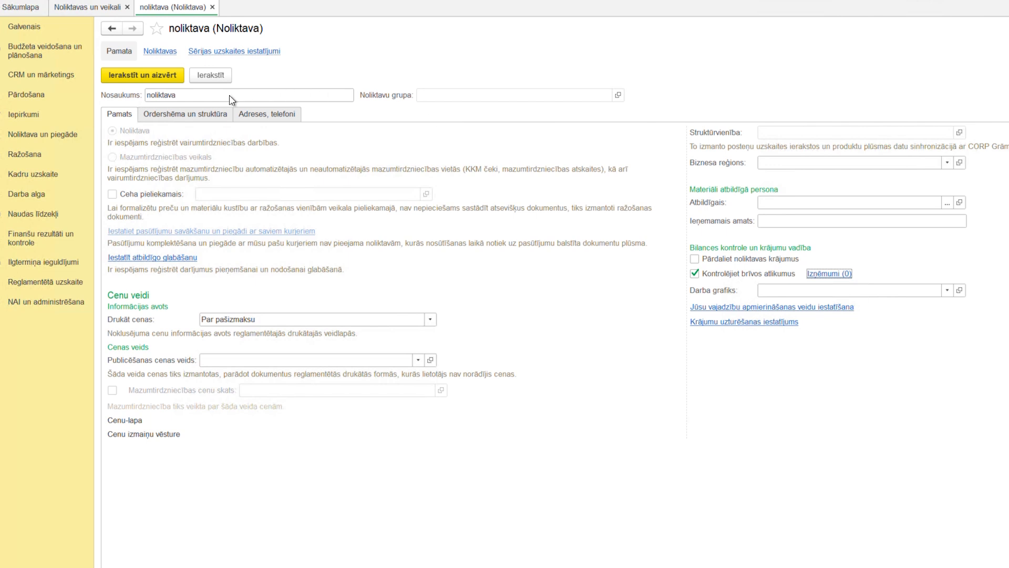
# In the warehouse's Ordershēma un struktūra settings, allow editing of all the locked attributes.
pyautogui.click(196, 121)
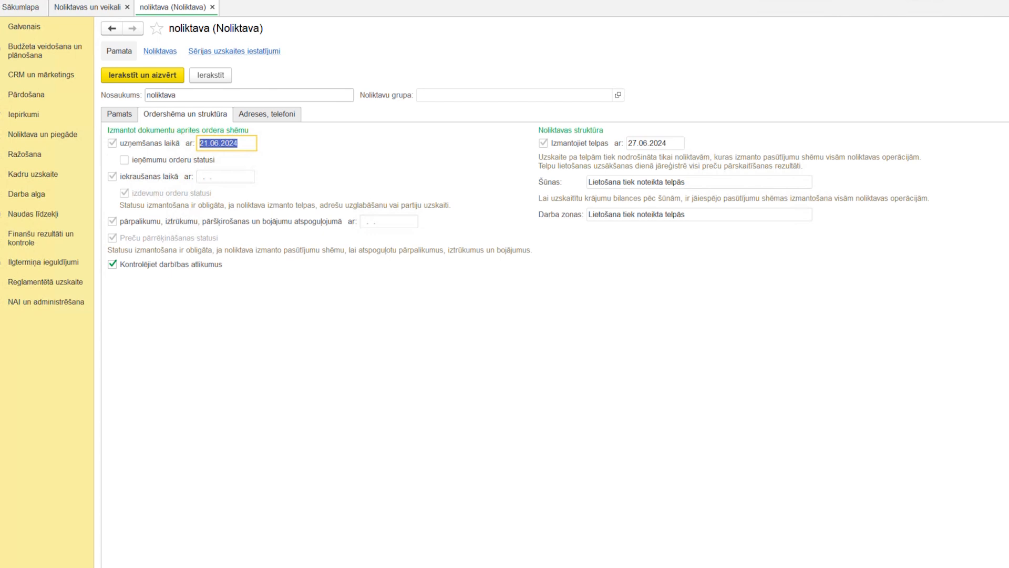
pyautogui.click(1008, 75)
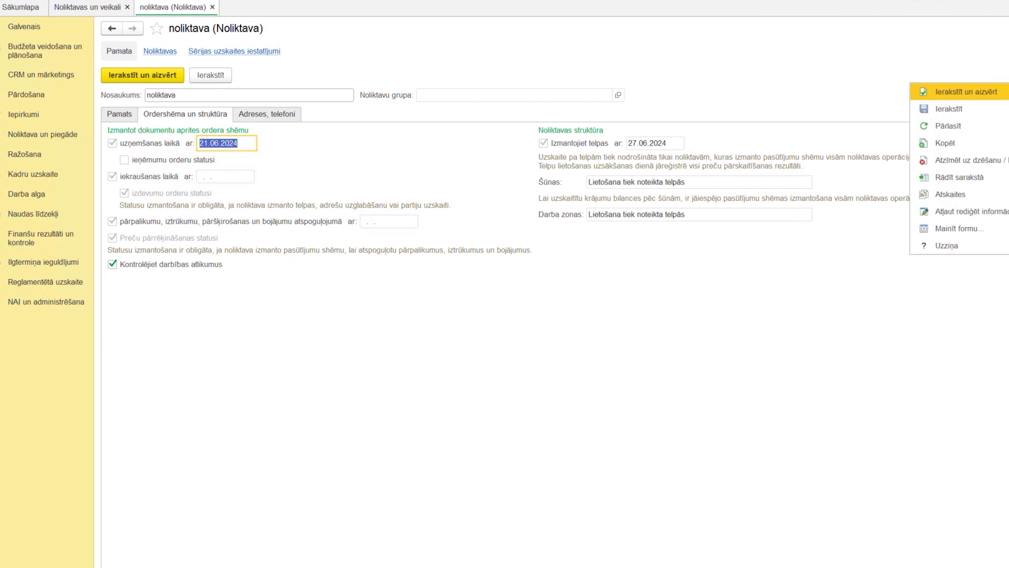
pyautogui.click(971, 218)
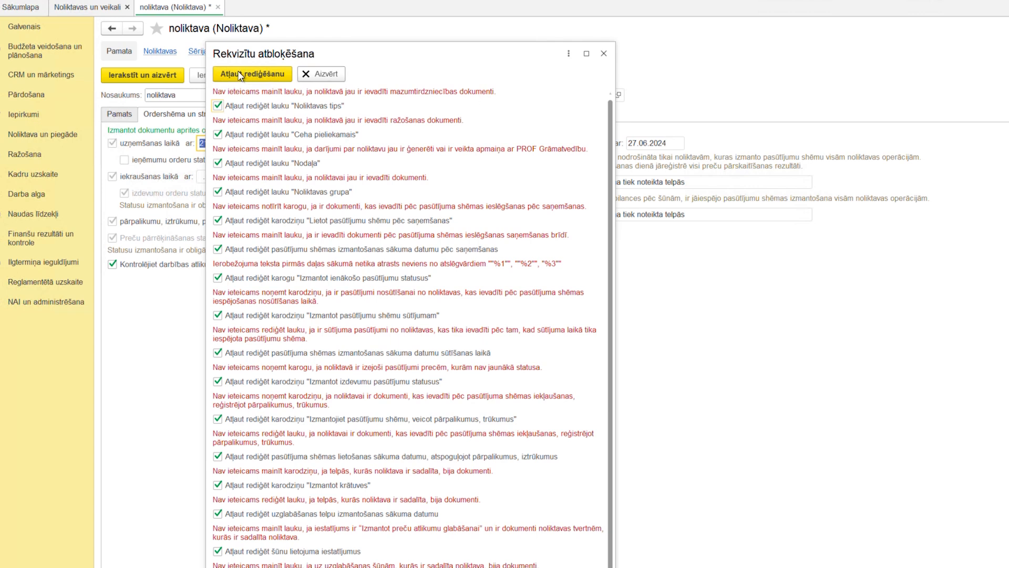
pyautogui.click(239, 75)
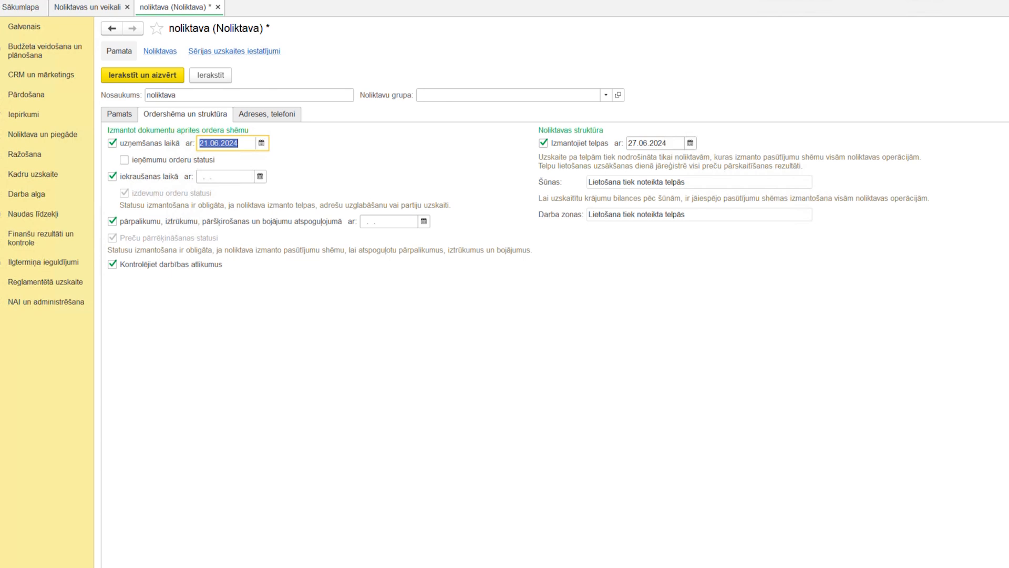
pyautogui.click(1007, 75)
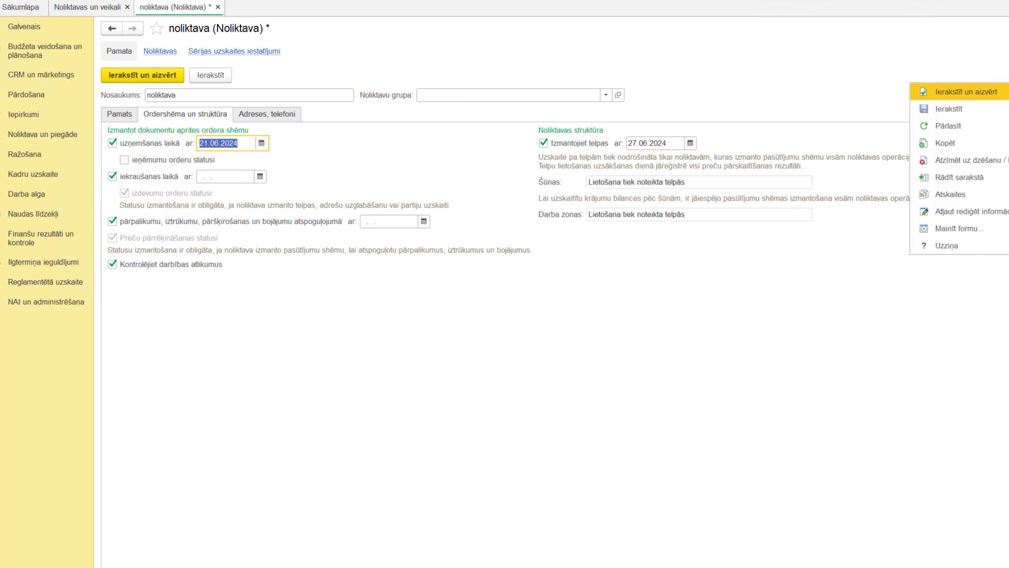
pyautogui.click(985, 216)
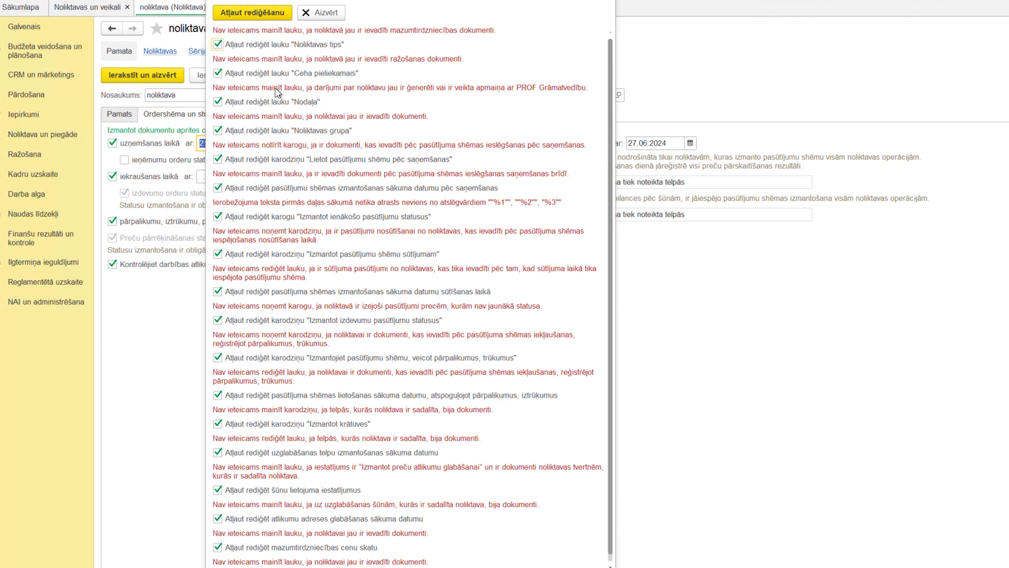
pyautogui.click(233, 15)
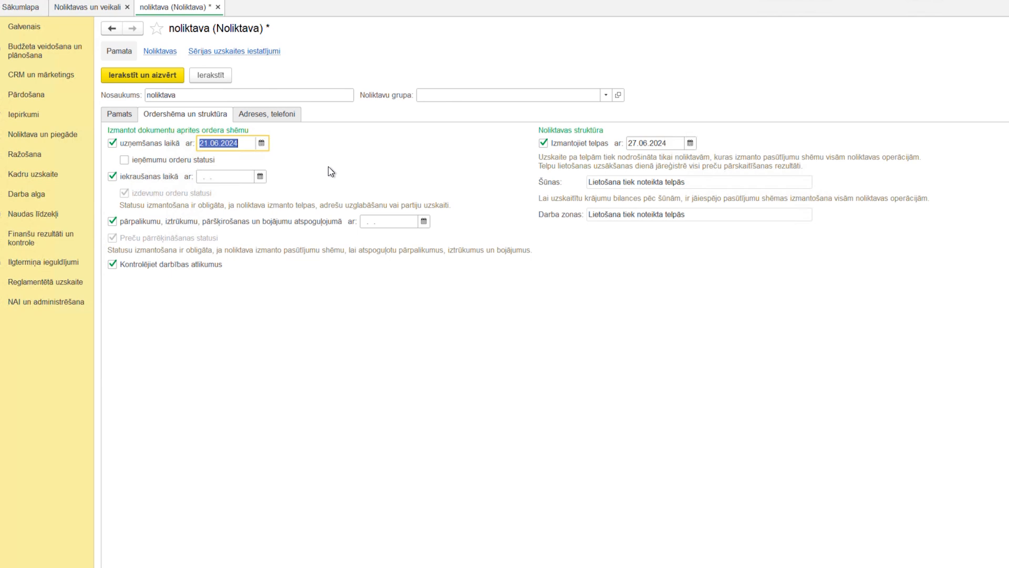
# Look at the date choices for the start of the order scheme on receiving (uzņemšanas laikā).
pyautogui.click(262, 142)
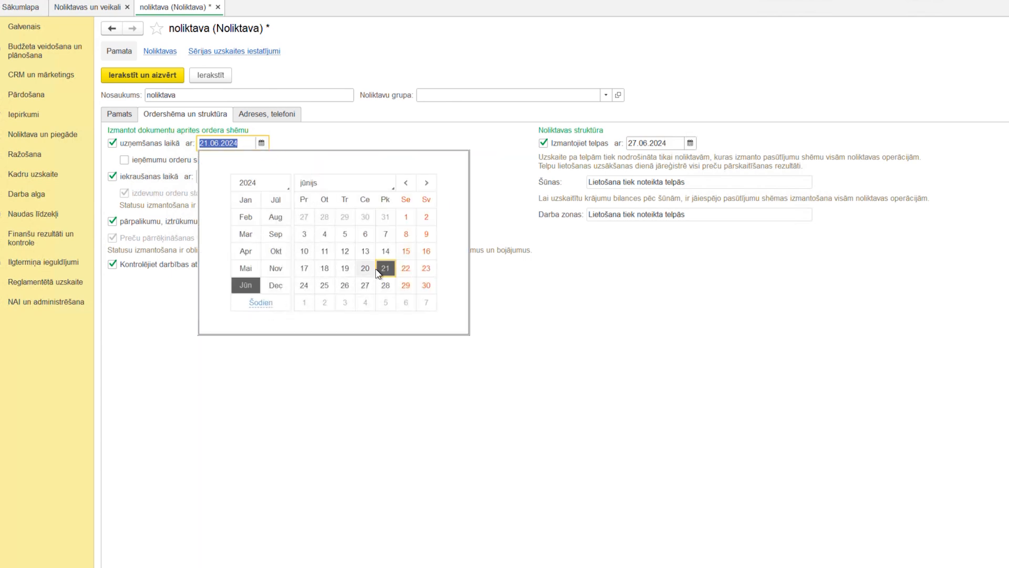
pyautogui.click(265, 304)
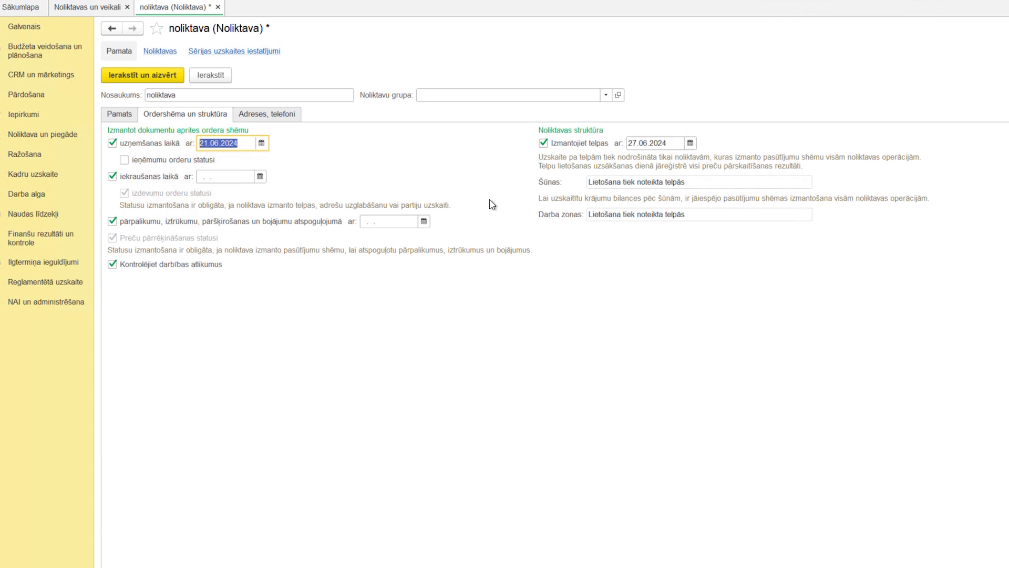
# Switch off Izmantojiet telpas for the warehouse, look at the Šūnas usage options, and switch Izmantojiet telpas back on.
pyautogui.click(547, 146)
pyautogui.click(548, 147)
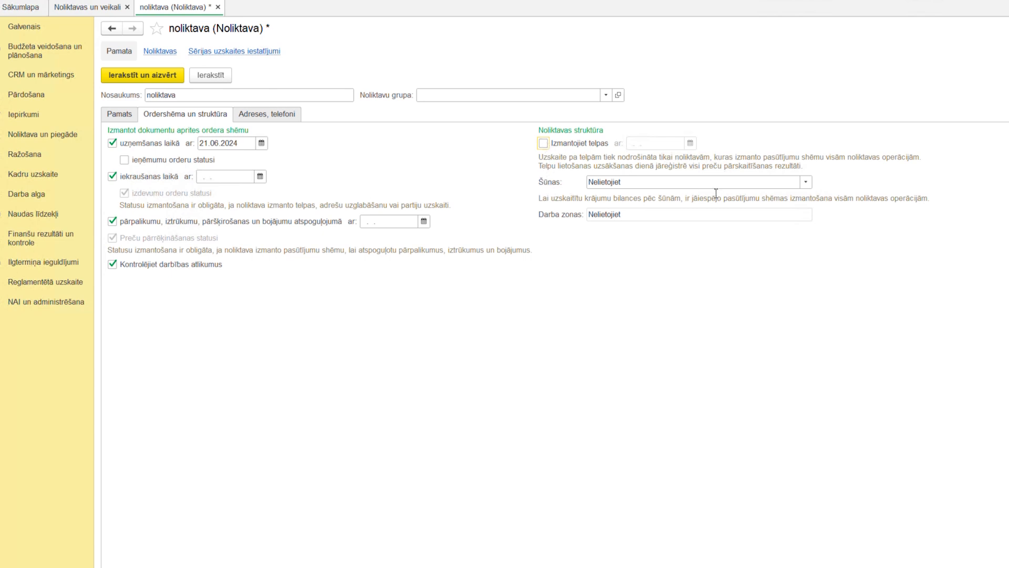
pyautogui.click(806, 184)
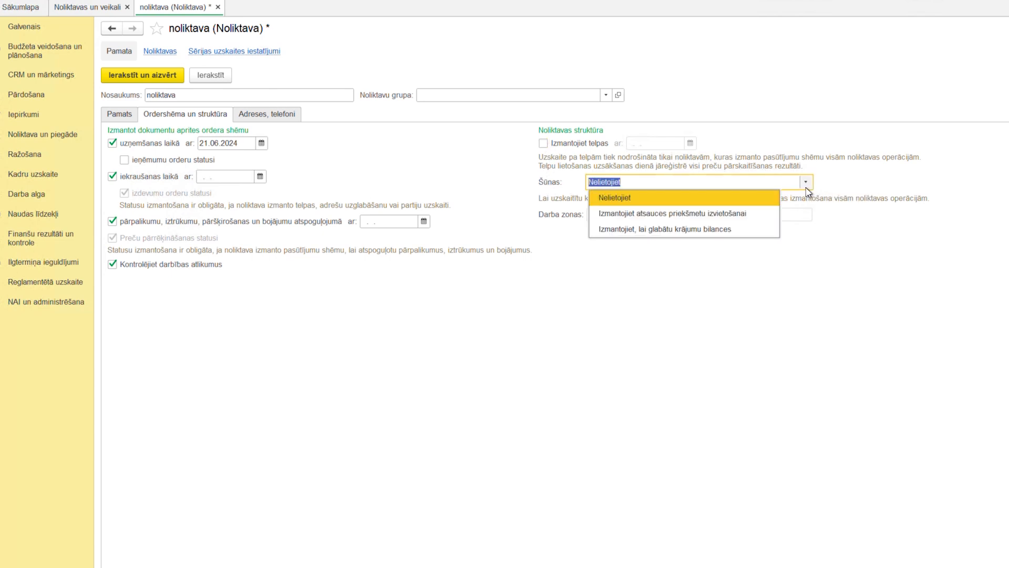
pyautogui.click(807, 188)
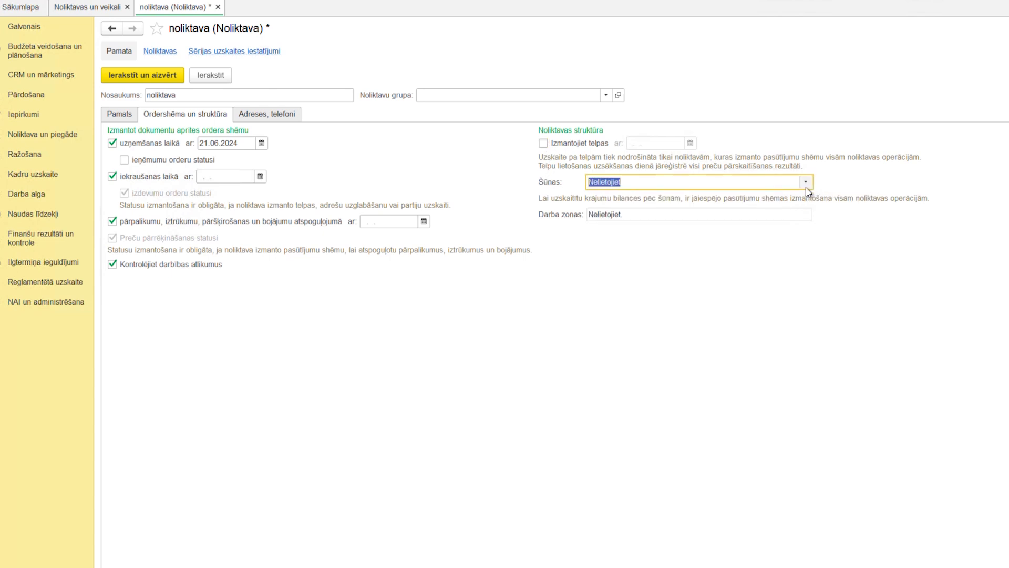
pyautogui.click(545, 145)
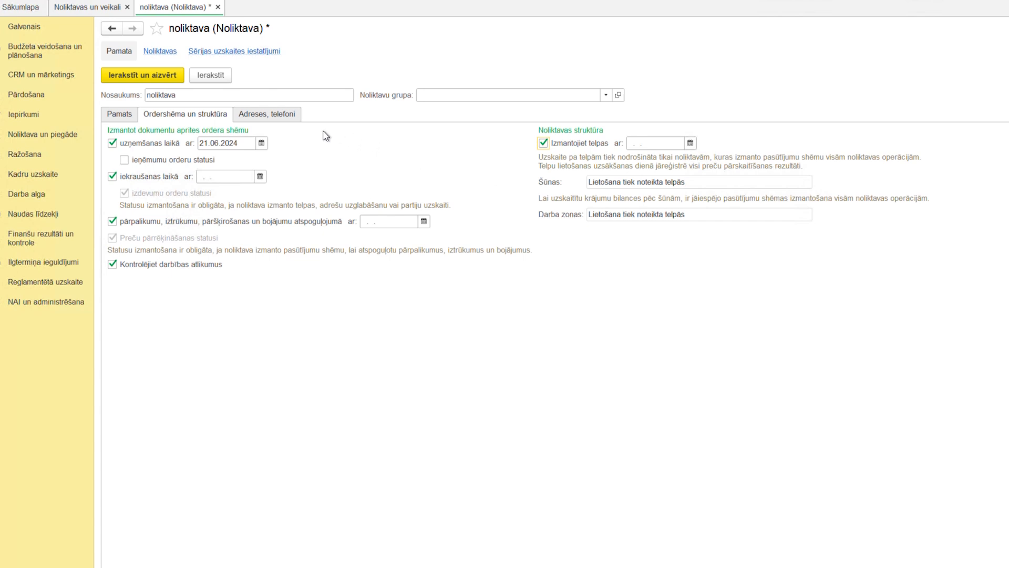
# Compare the warehouse's general balance control options with the Preču uzskaite parameters in the Finanšu rezultāti un kontrole settings.
pyautogui.click(126, 115)
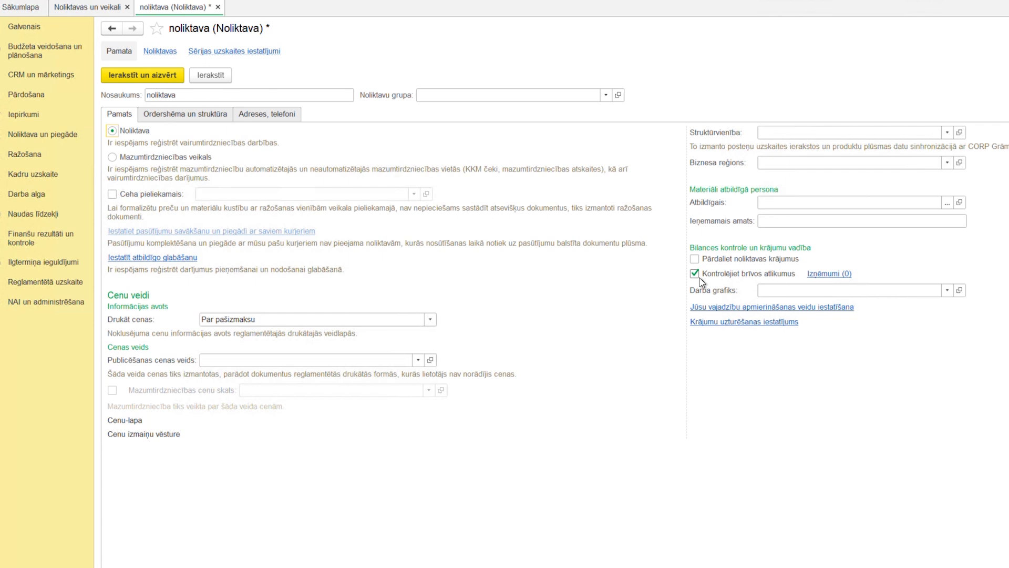
pyautogui.click(213, 120)
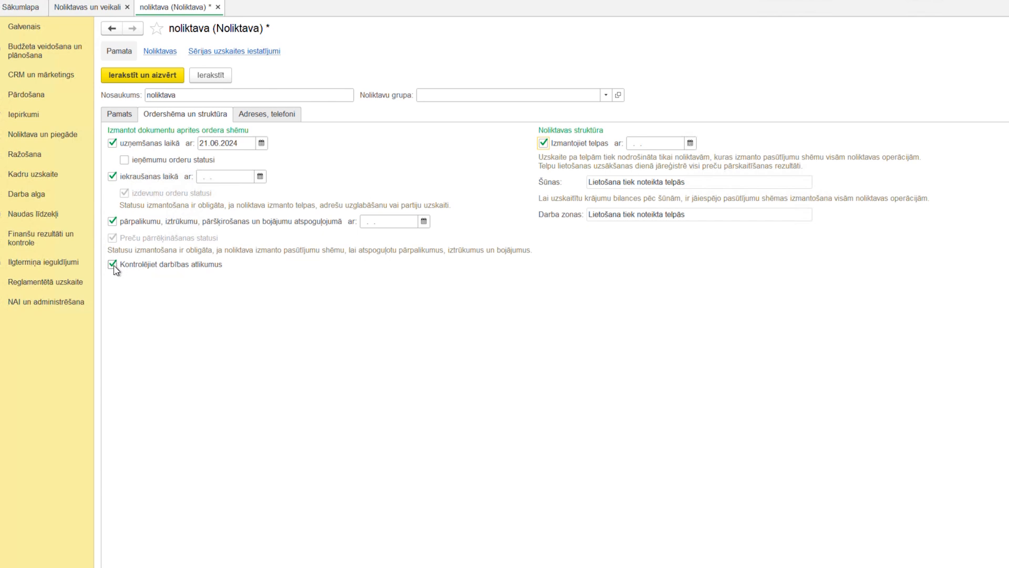
pyautogui.click(51, 307)
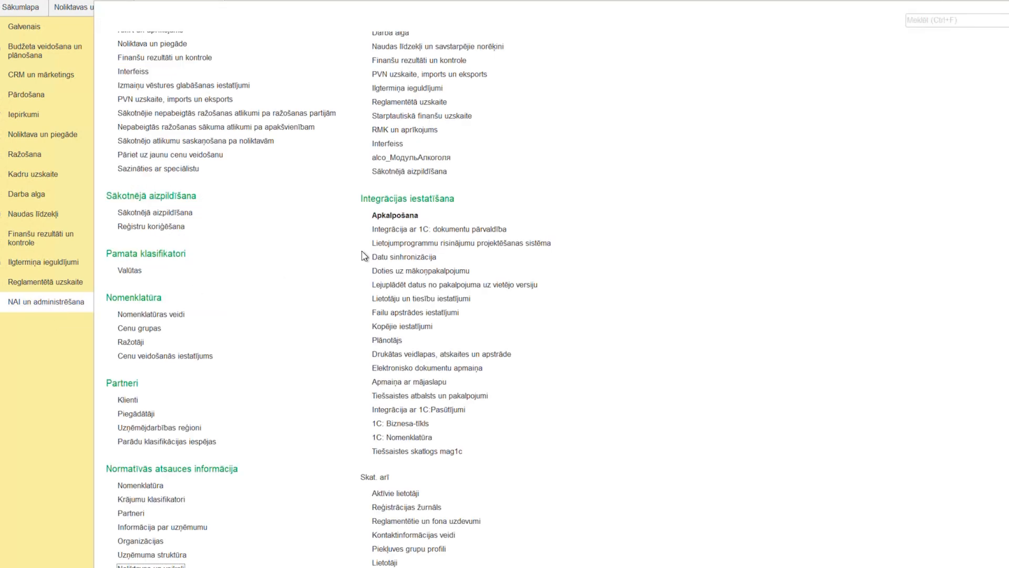
pyautogui.scroll(3, 364, 256)
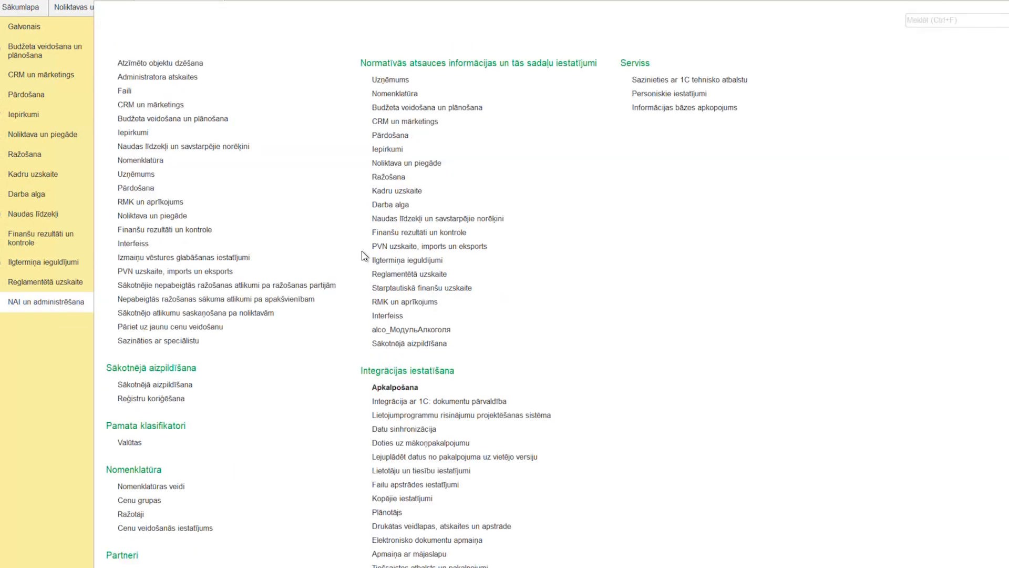
pyautogui.click(390, 234)
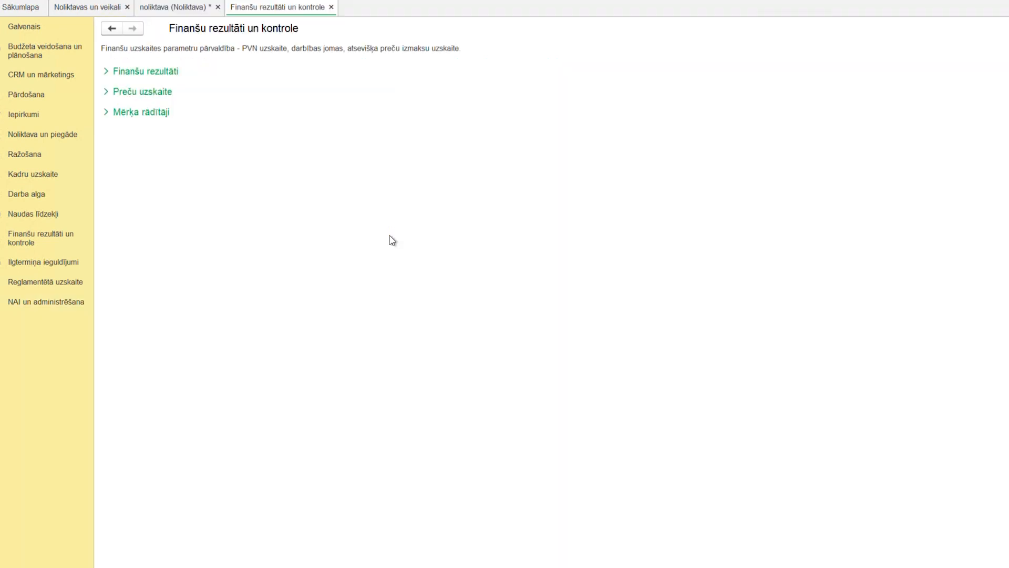
pyautogui.click(166, 100)
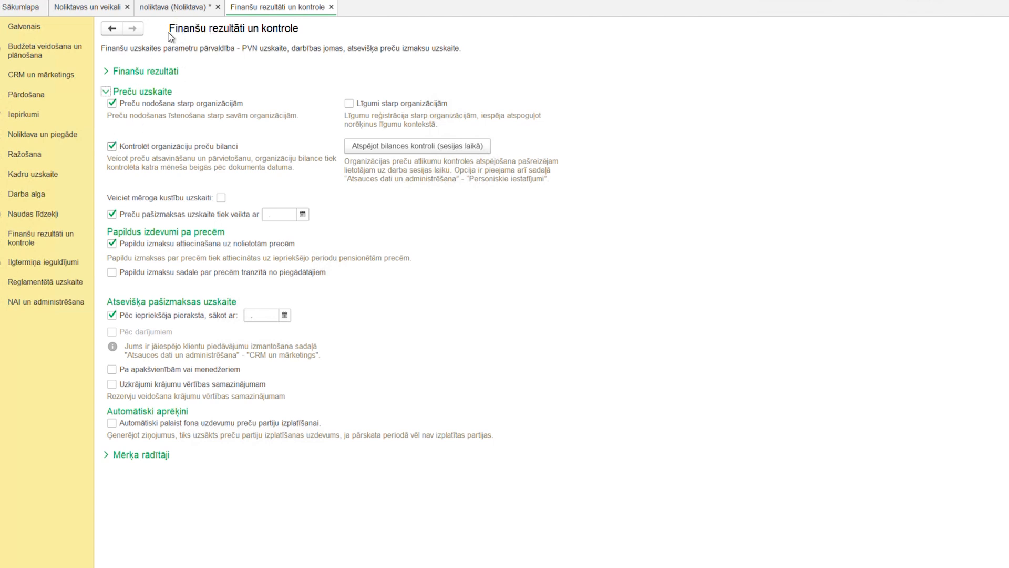
# Return to the warehouse card and examine the Kontrolējiet brīvos atlikumus option among its general settings.
pyautogui.click(181, 13)
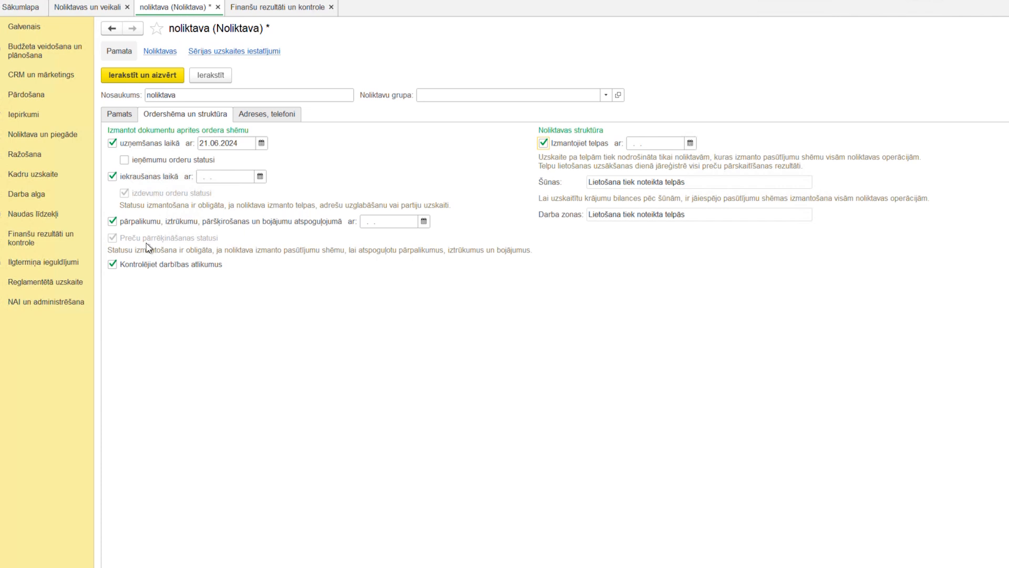
pyautogui.click(122, 115)
pyautogui.click(694, 273)
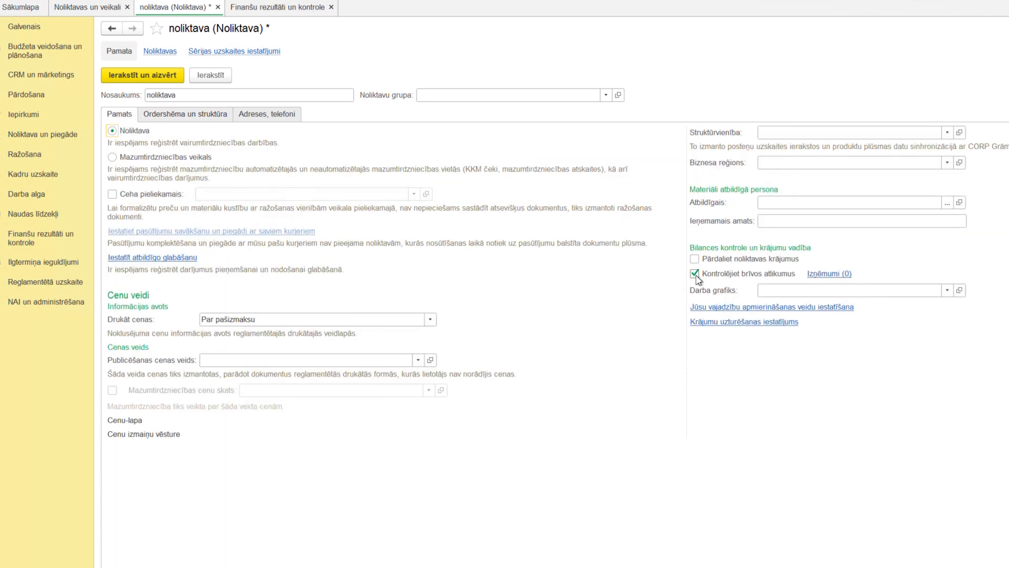